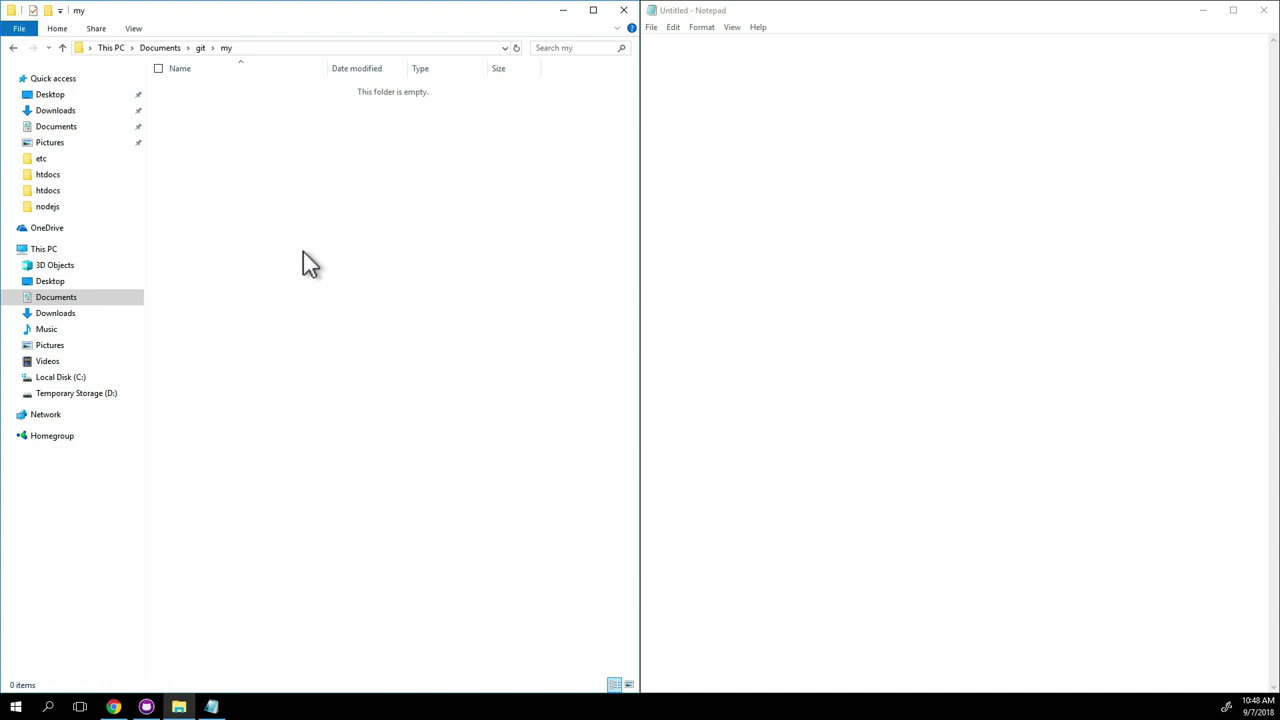
# Step: Start saving the blank untitled note and go to the my folder inside Documents\git
pyautogui.click(1028, 217)
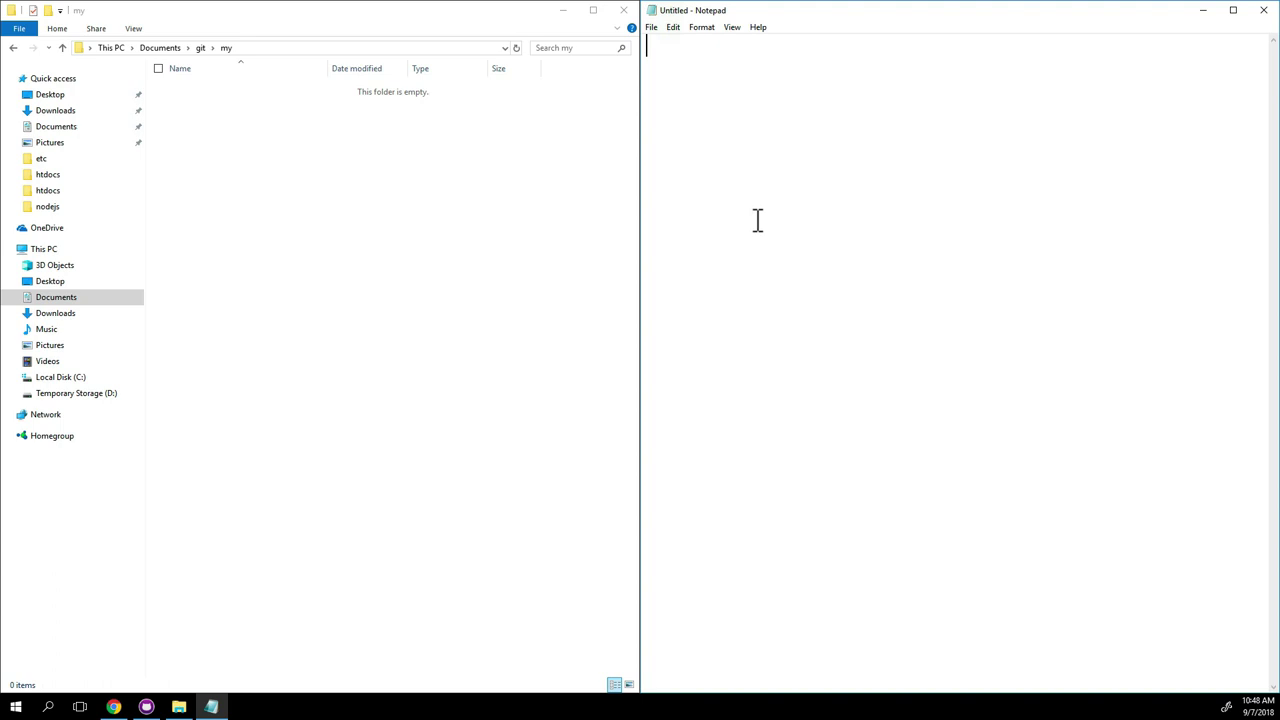
pyautogui.hotkey('ctrl', 's')
pyautogui.doubleClick(790, 172)
pyautogui.doubleClick(826, 128)
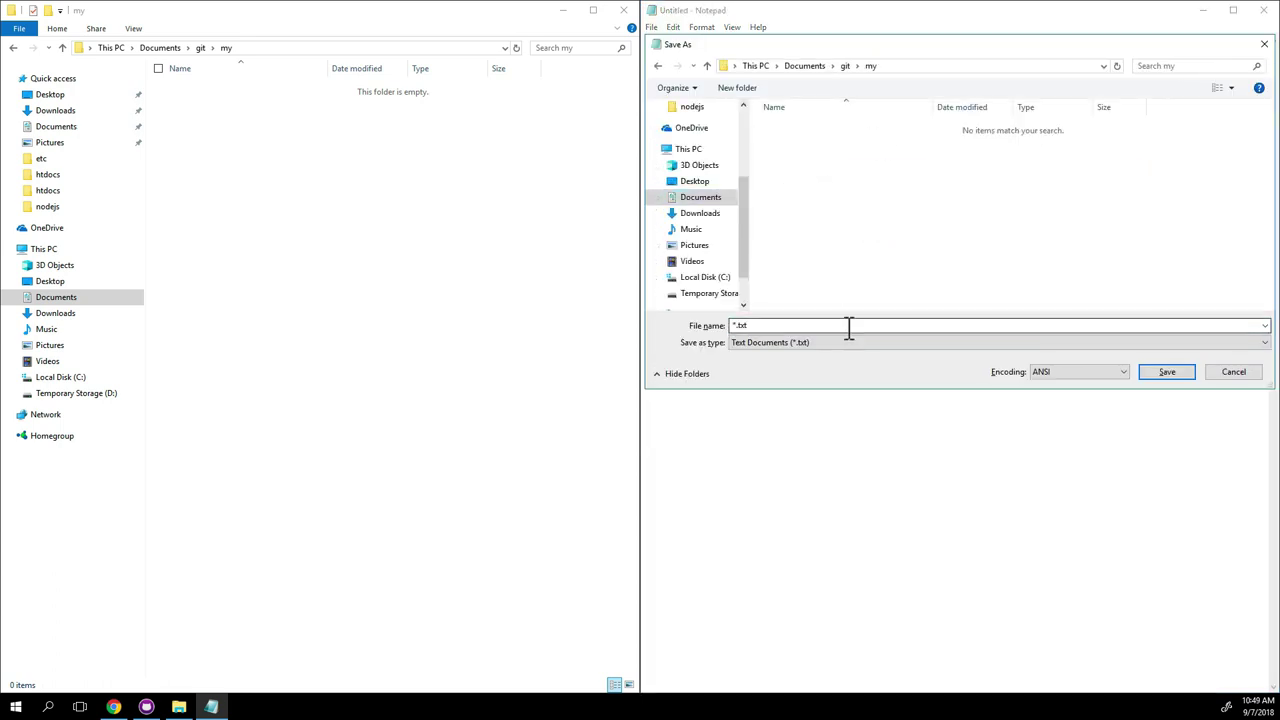
# Step: Save the note as a text document named hello with UTF-8 encoding
pyautogui.click(848, 328)
pyautogui.write('hell')
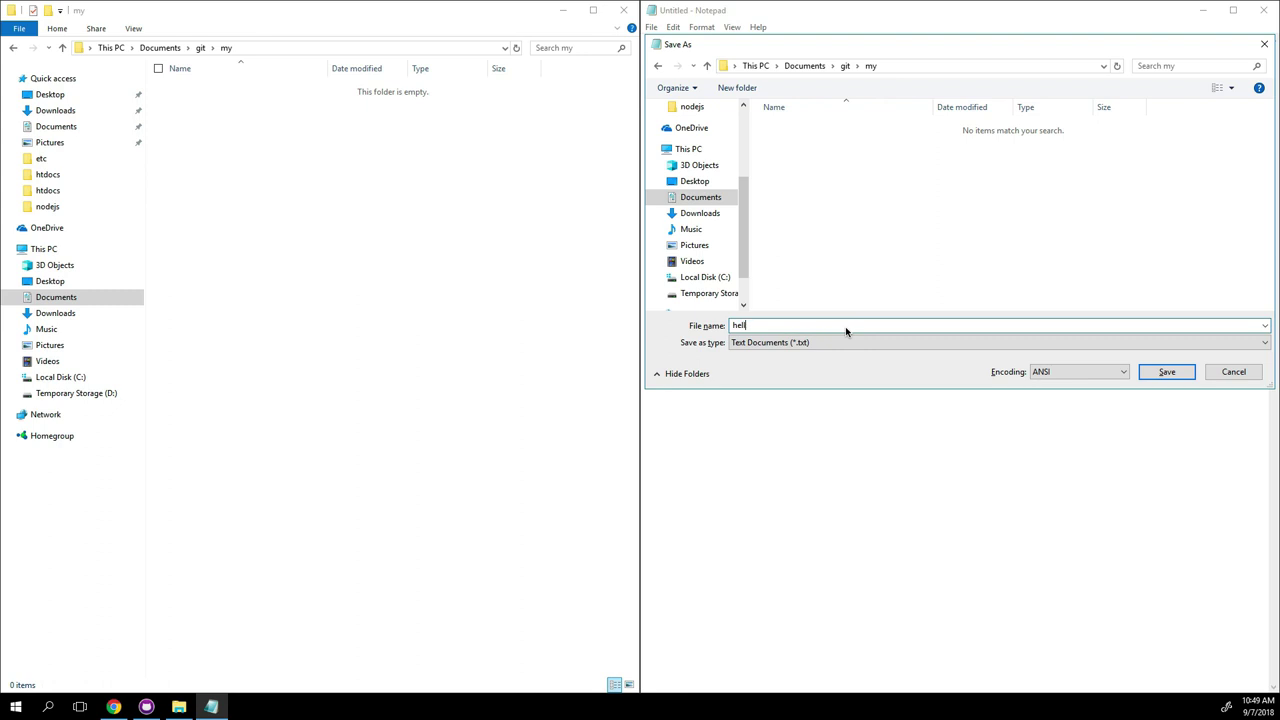
pyautogui.write('o.txt')
pyautogui.press('BackSpace')
pyautogui.press('BackSpace')
pyautogui.press('BackSpace')
pyautogui.press('BackSpace')
pyautogui.click(1090, 374)
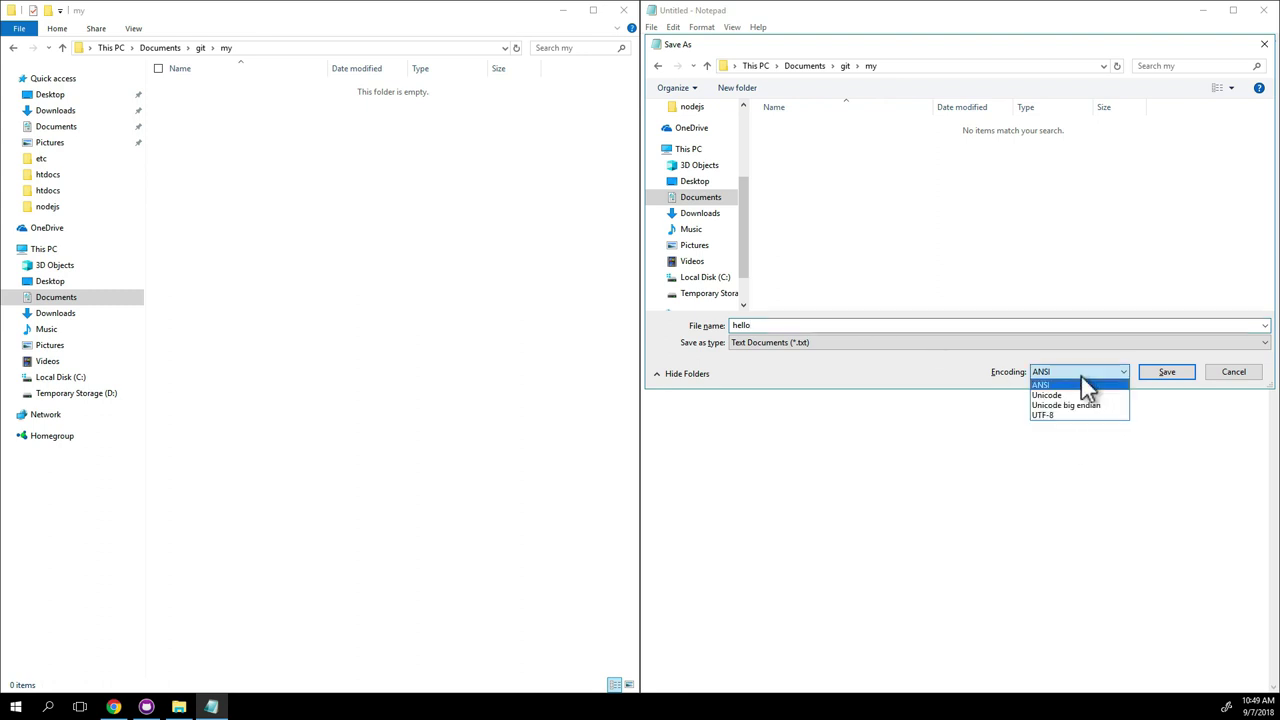
pyautogui.click(1078, 416)
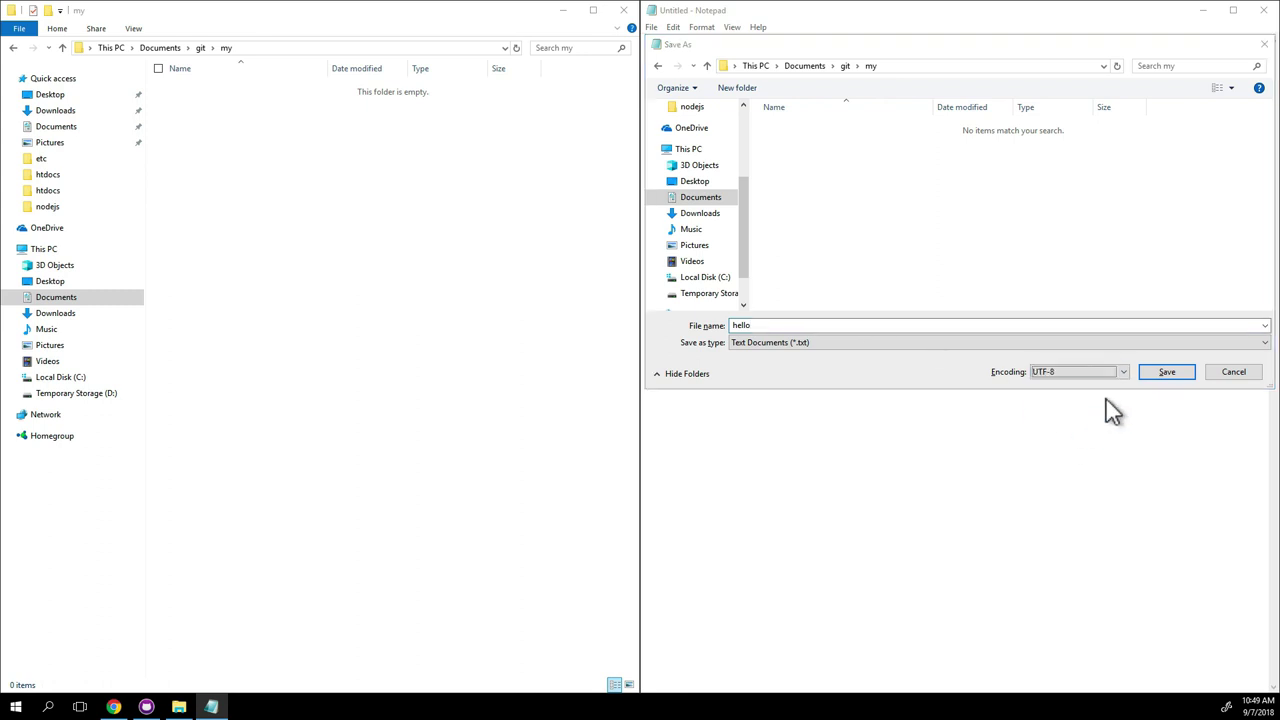
pyautogui.click(1165, 372)
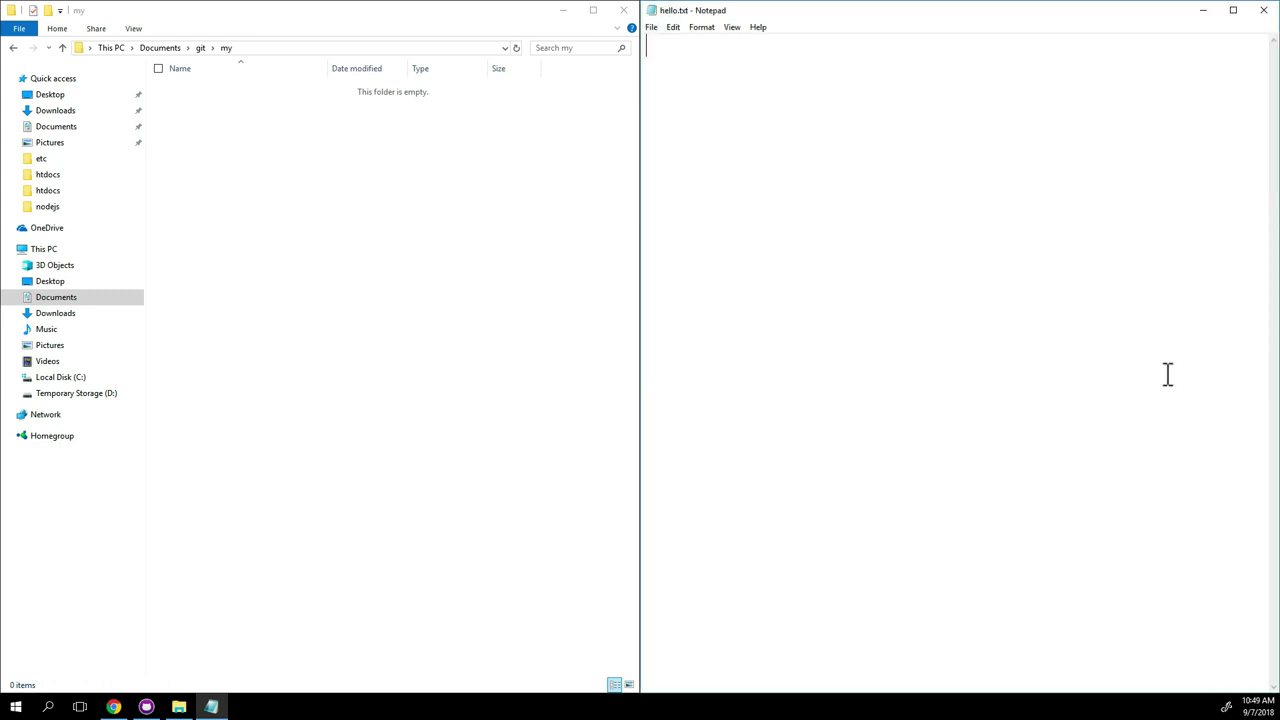
pyautogui.click(369, 289)
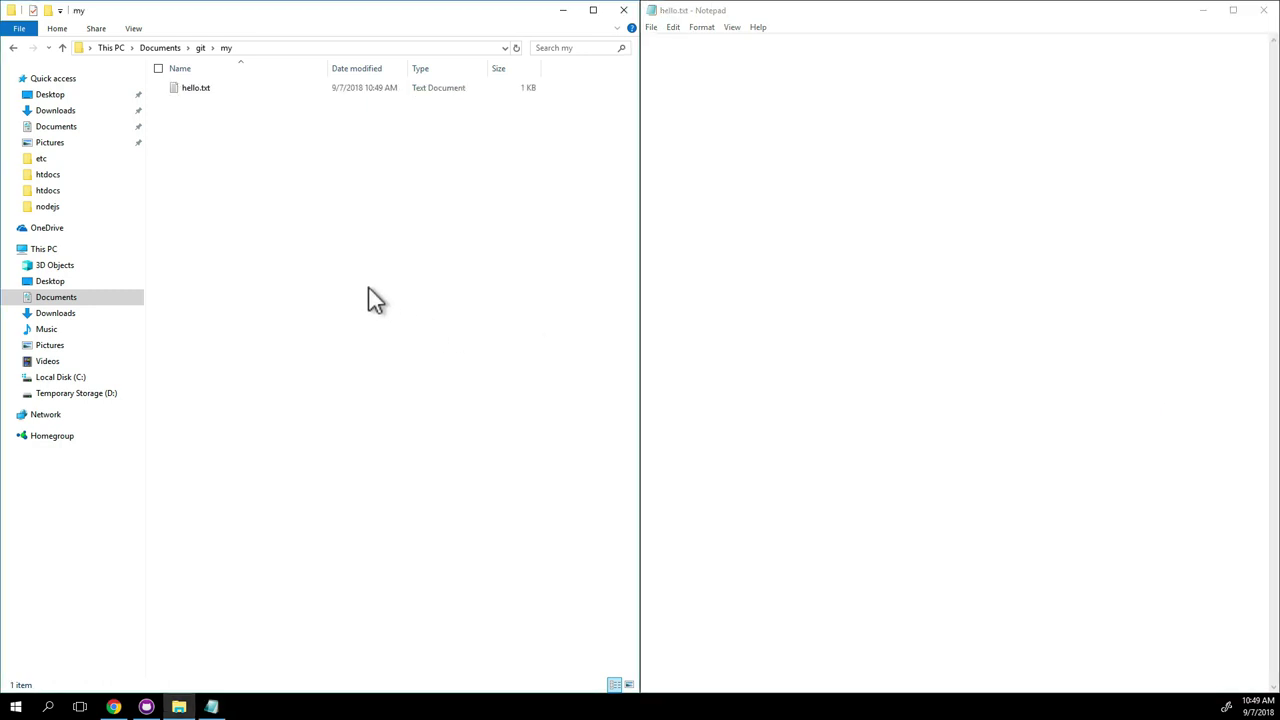
# Step: Enter 1 as the first line of hello.txt, save it, and select the file in the folder
pyautogui.click(820, 252)
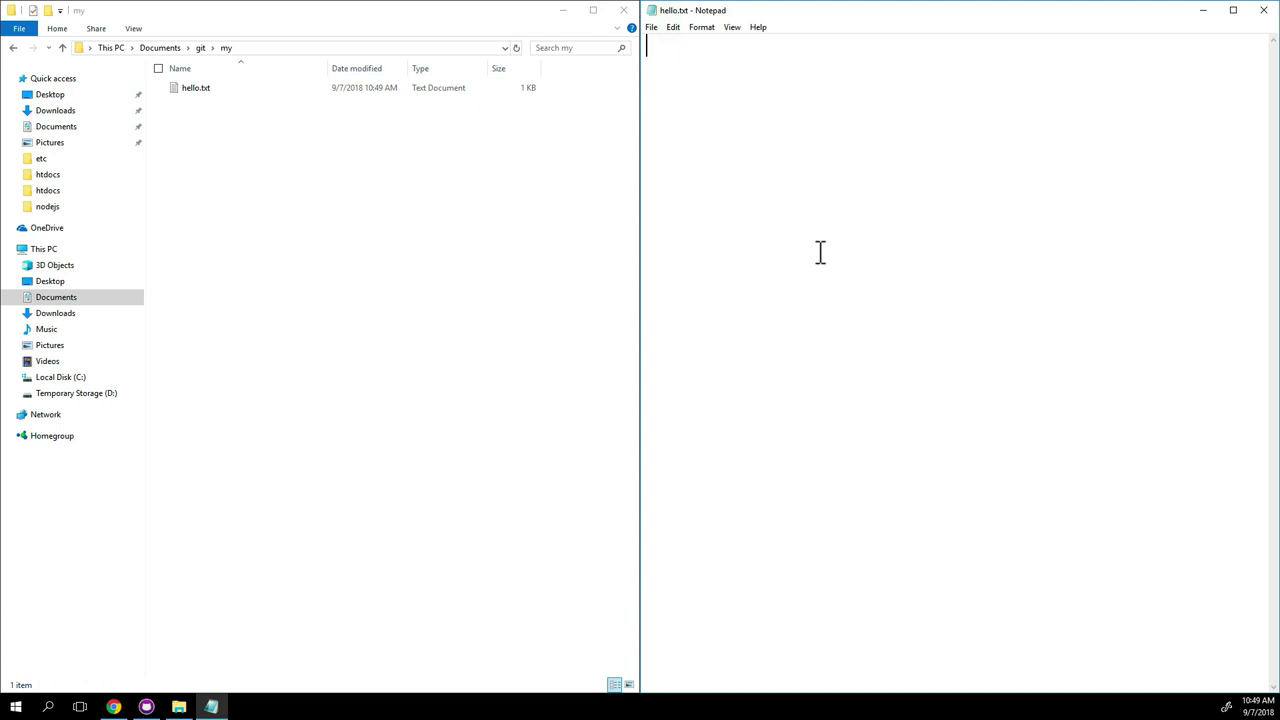
pyautogui.write('1')
pyautogui.click(248, 98)
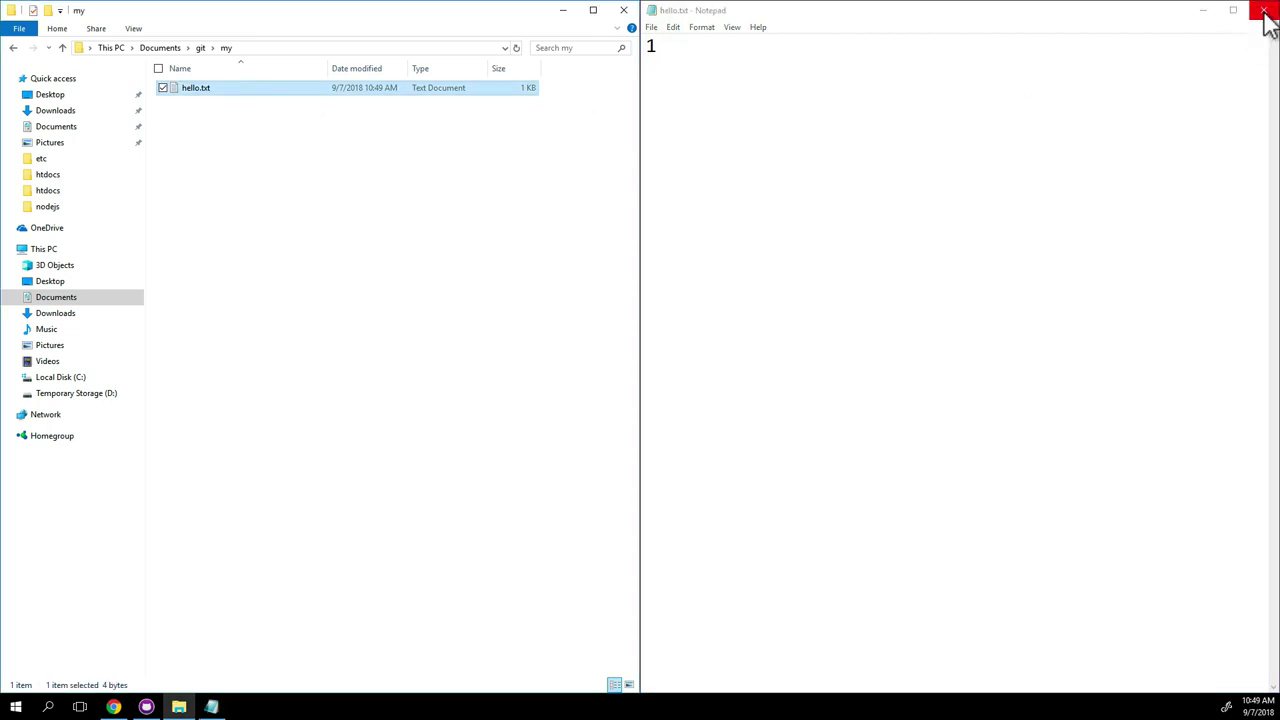
# Step: Close hello.txt, reopen it from the my folder, and snap its window beside the folder window
pyautogui.click(1200, 90)
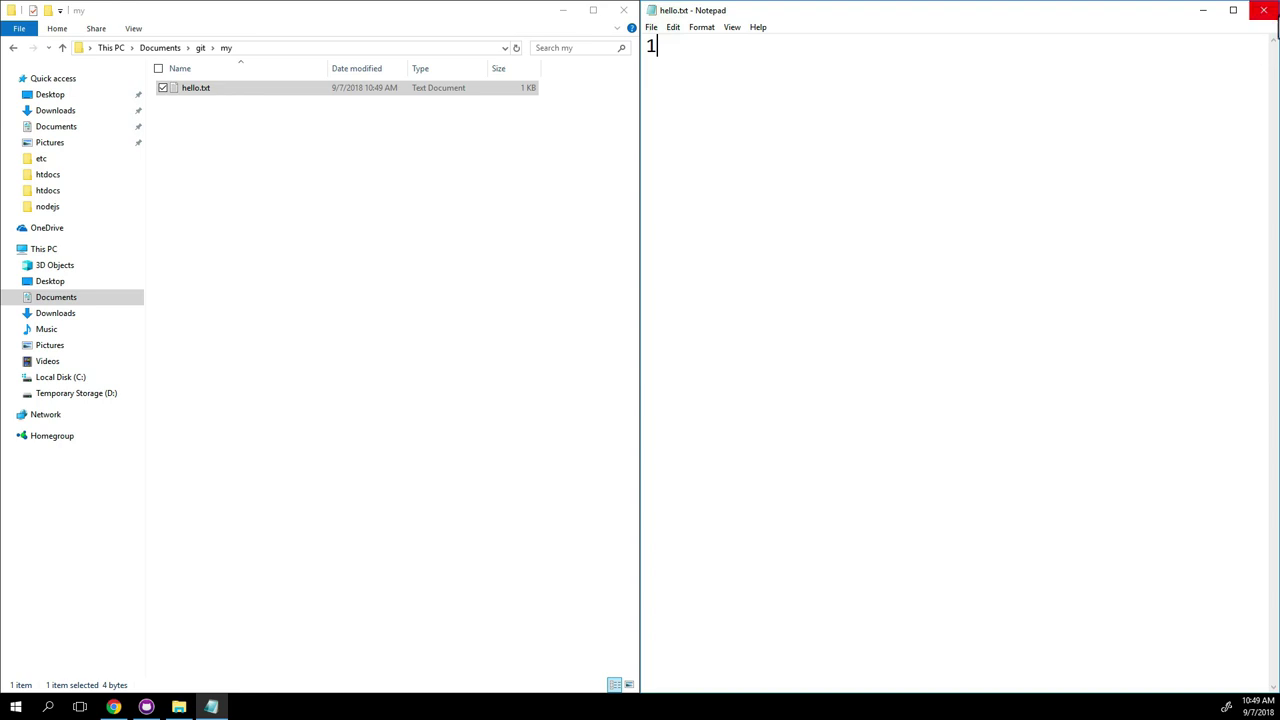
pyautogui.click(1265, 11)
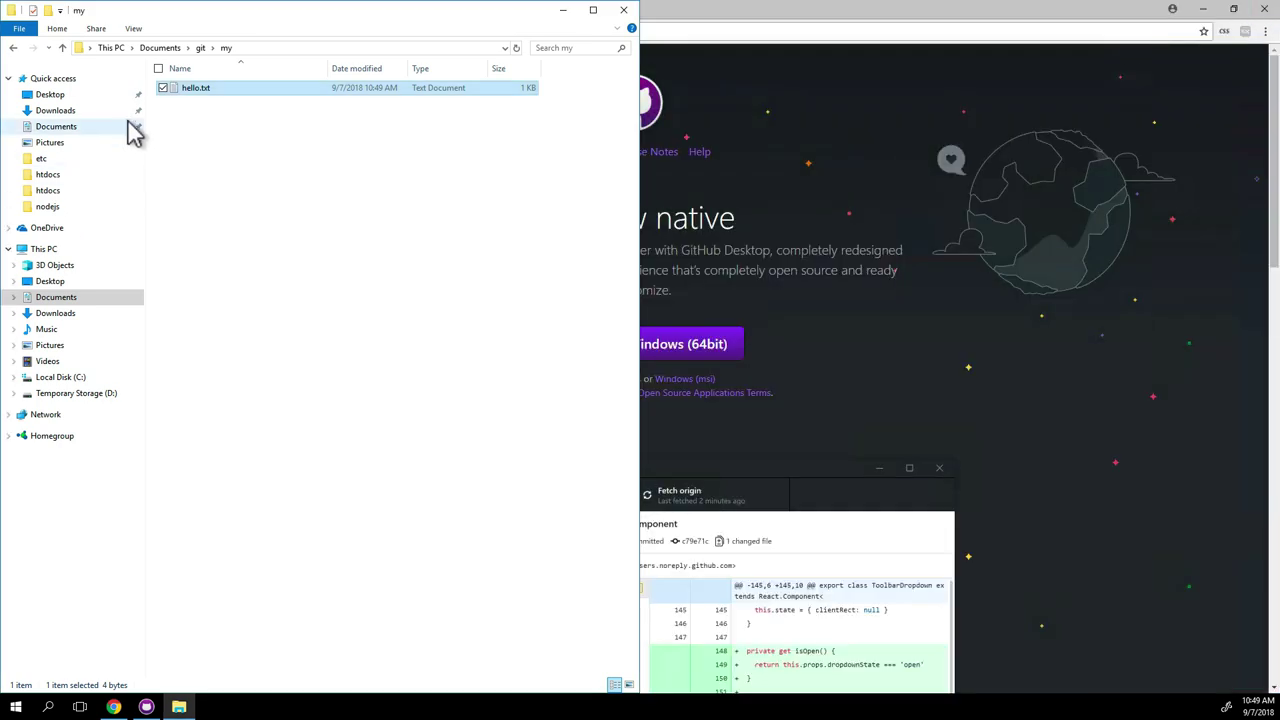
pyautogui.doubleClick(203, 88)
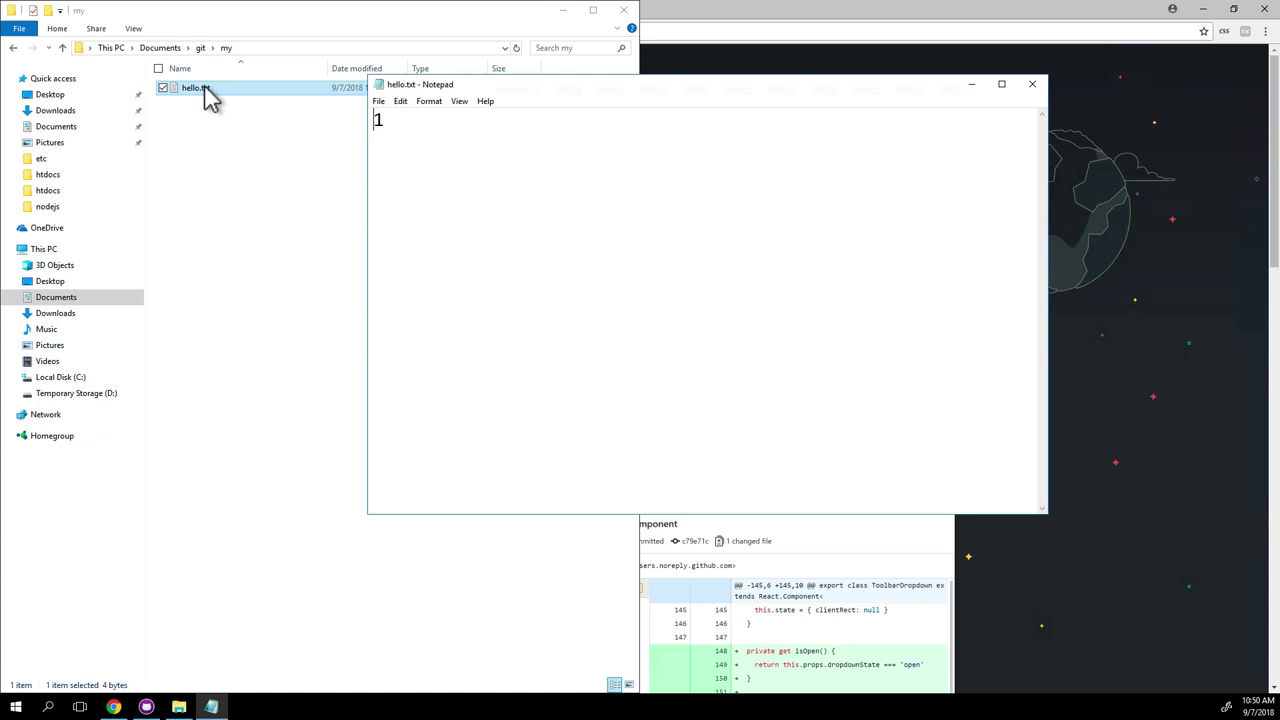
pyautogui.press('super+Right')
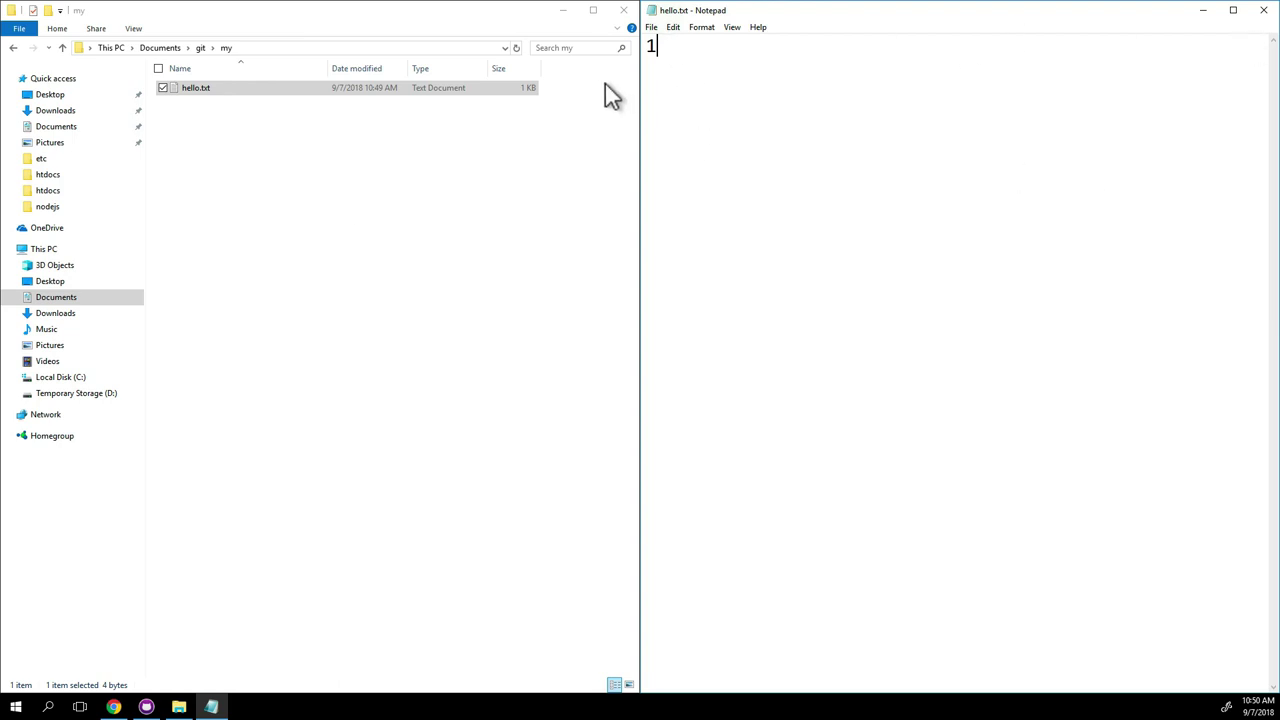
# Step: Save a copy of hello.txt in the same folder under the name hello2.txt
pyautogui.click(651, 28)
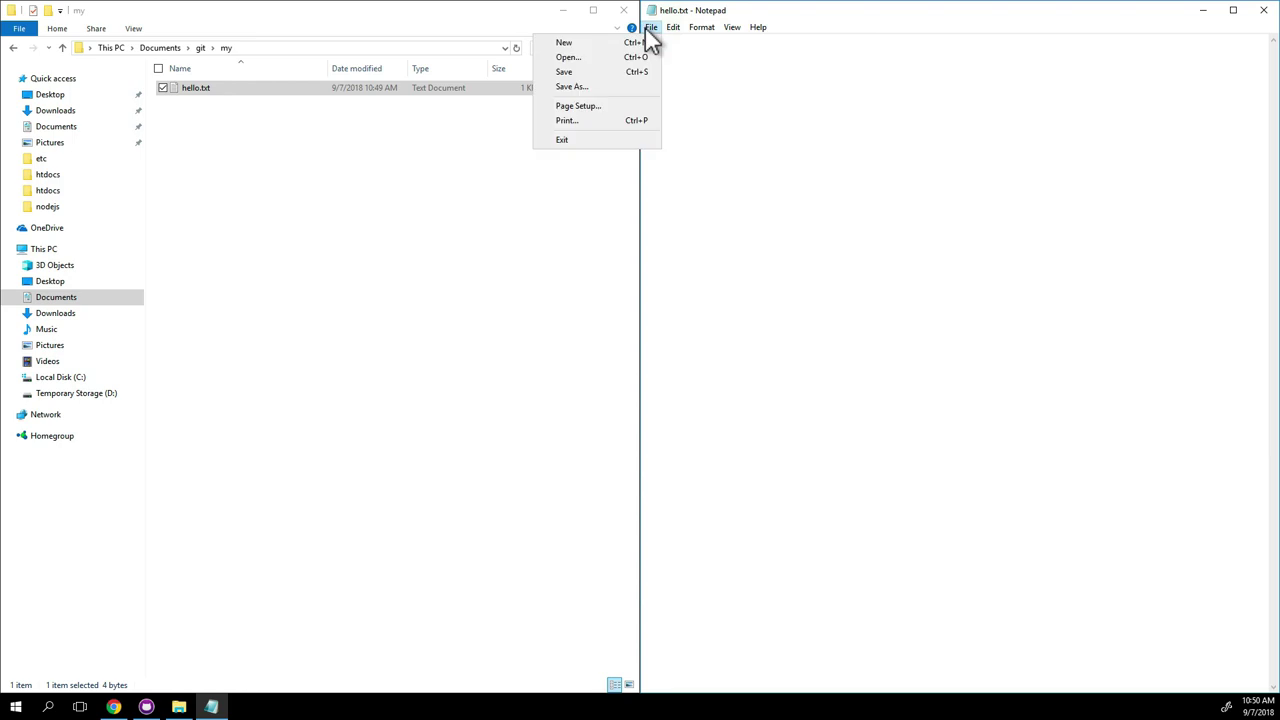
pyautogui.click(634, 88)
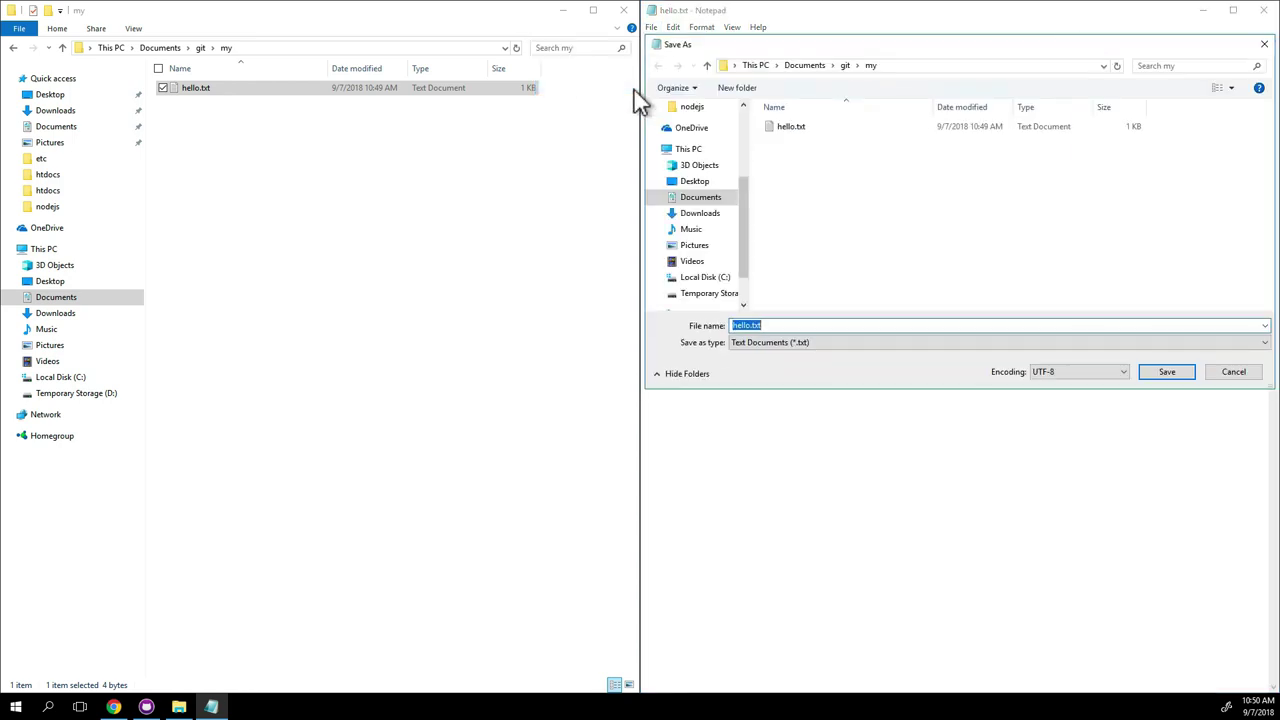
pyautogui.press('Right')
pyautogui.press('Left')
pyautogui.press('Left')
pyautogui.press('Left')
pyautogui.press('Return')
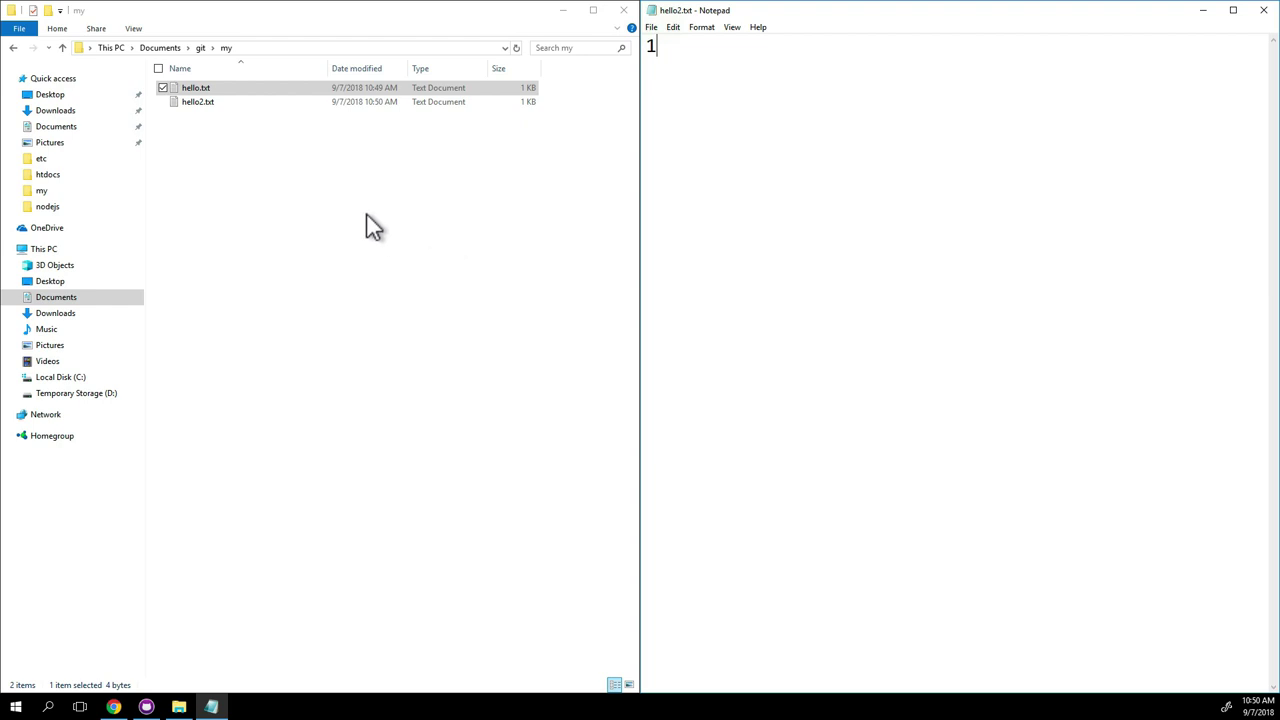
# Step: Add a second line containing 2 to hello2.txt and save the file
pyautogui.click(227, 104)
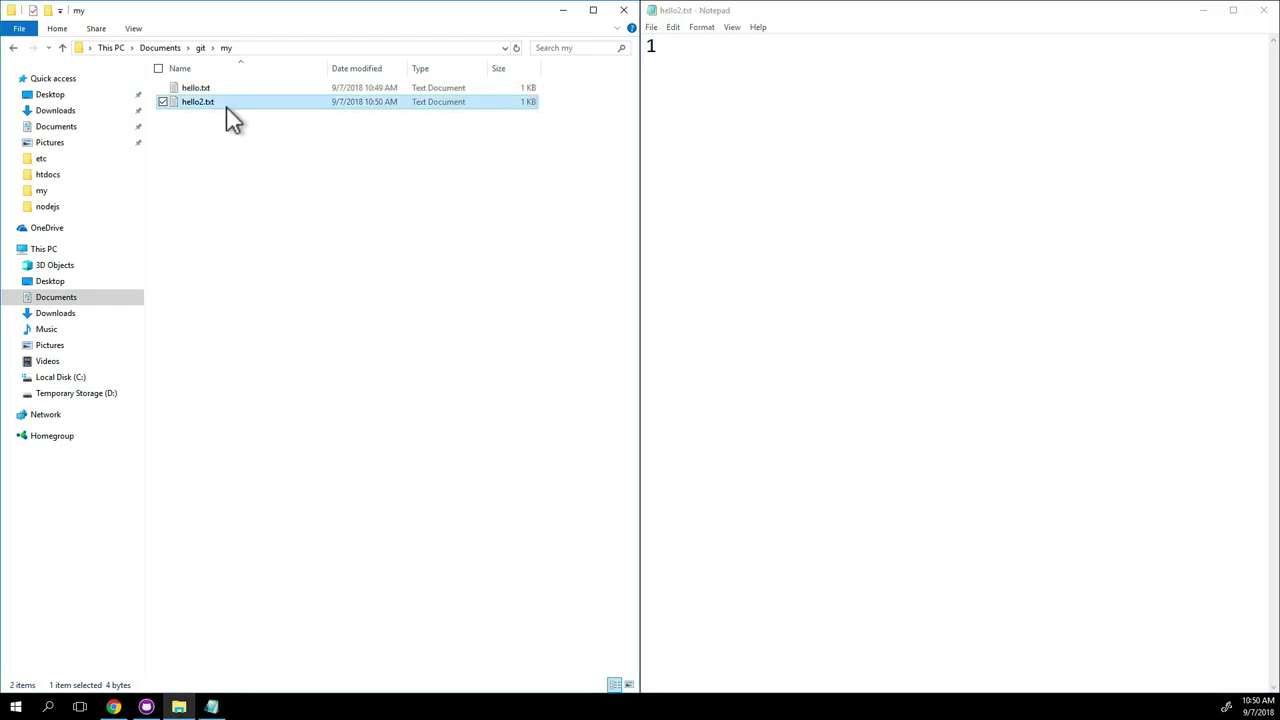
pyautogui.click(789, 115)
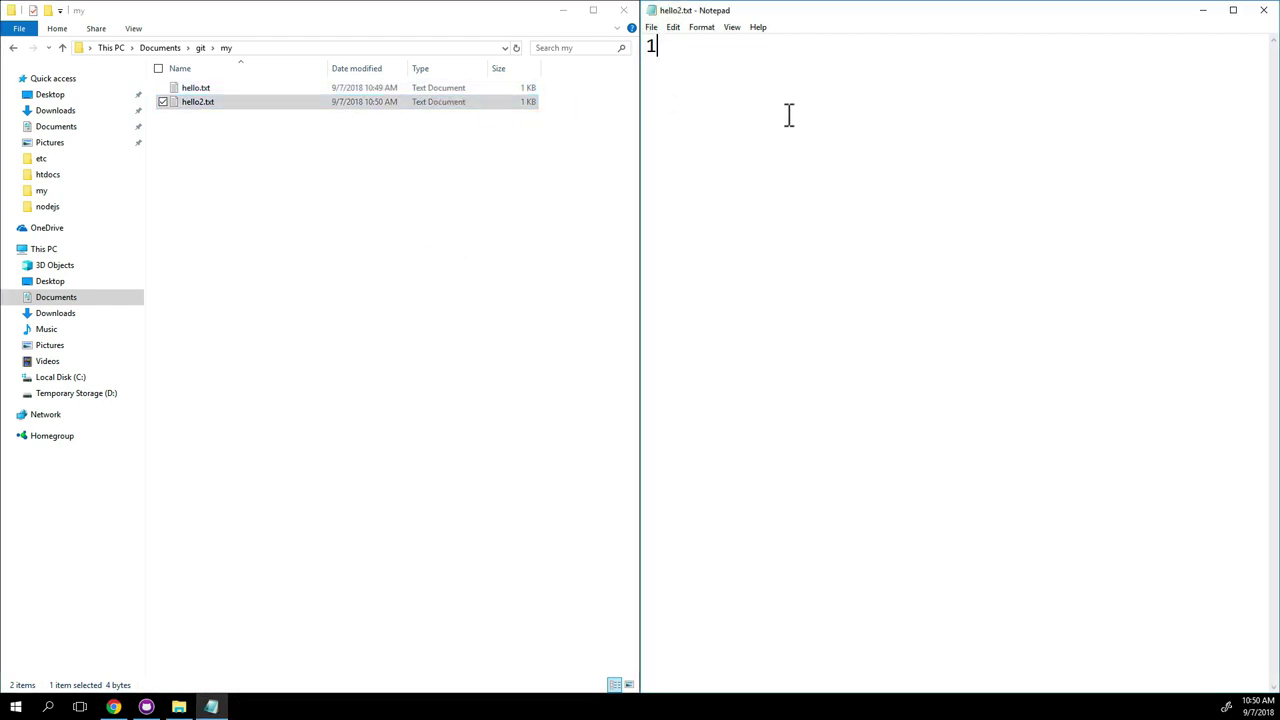
pyautogui.press('Return')
pyautogui.write('2')
pyautogui.press('alt')
pyautogui.press('alt')
# Step: Save a copy of hello2.txt in the same folder under the name hello3.txt
pyautogui.click(652, 29)
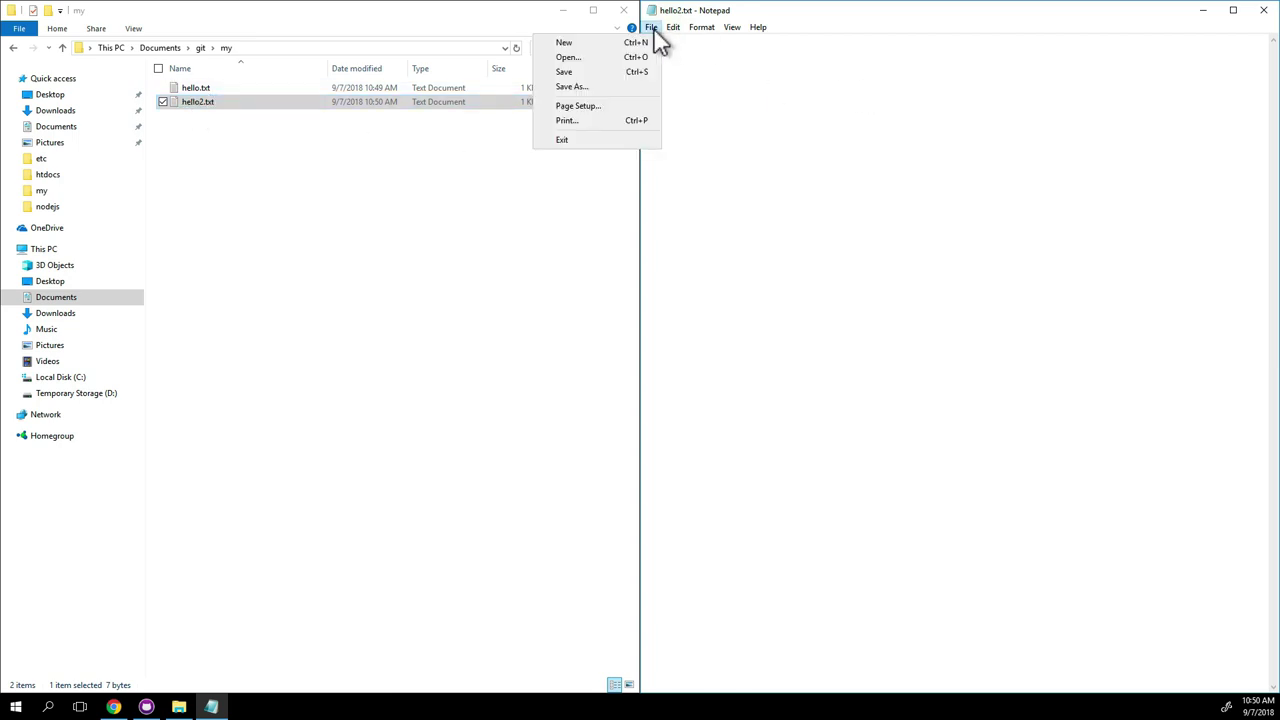
pyautogui.click(656, 88)
pyautogui.press('Right')
pyautogui.press('Left')
pyautogui.press('Left')
pyautogui.press('Left')
pyautogui.press('Left')
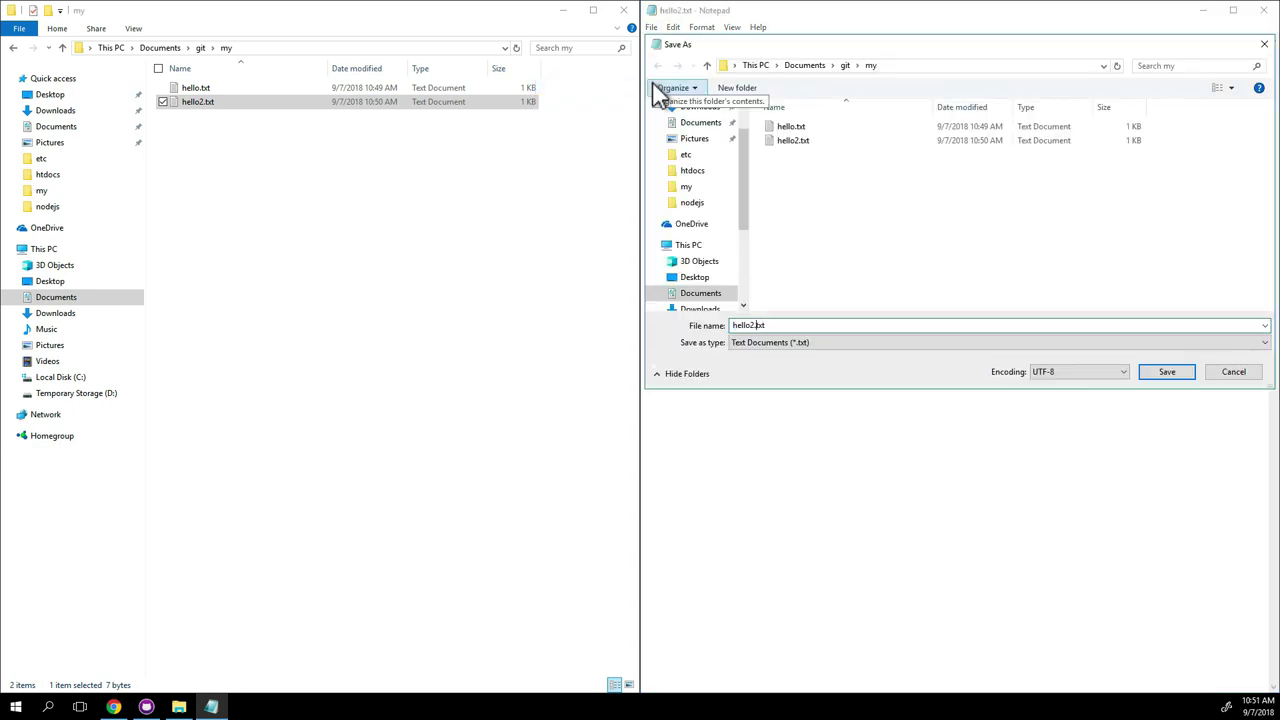
pyautogui.press('BackSpace')
pyautogui.write('3')
pyautogui.press('Return')
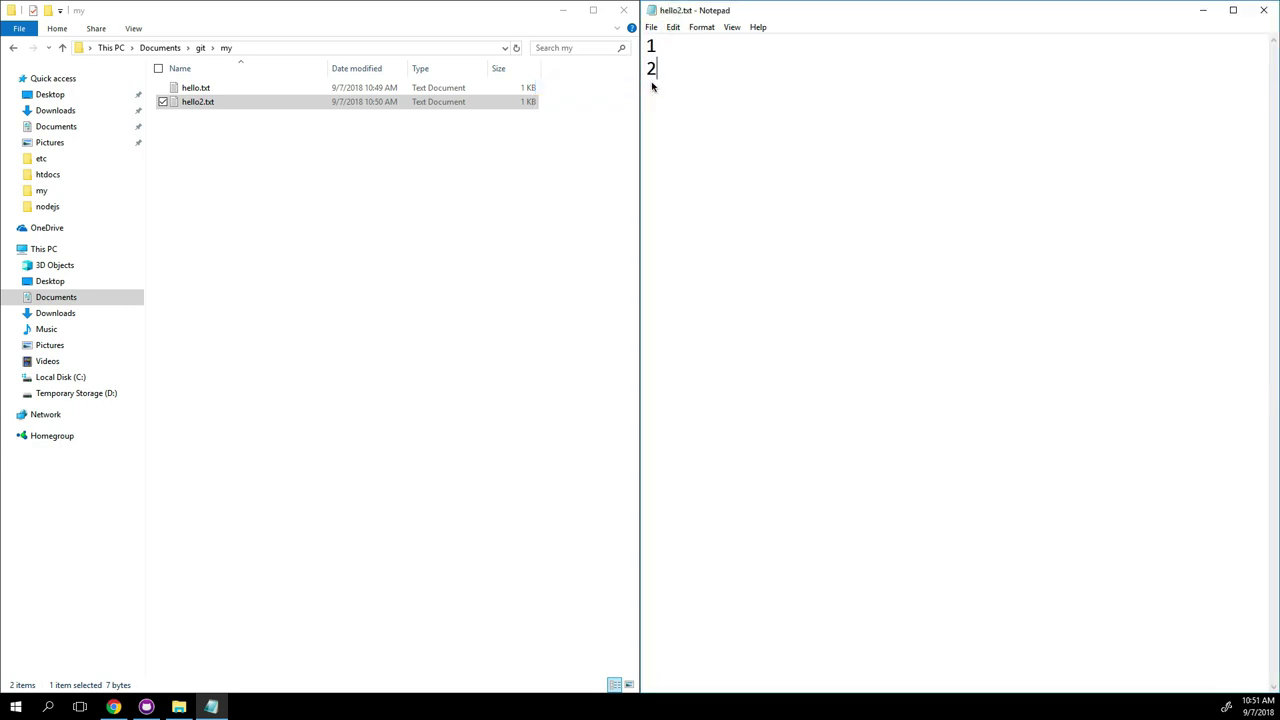
# Step: Add a third line containing 3 to hello3.txt, save it, and select the file in the folder
pyautogui.press('Return')
pyautogui.write('3')
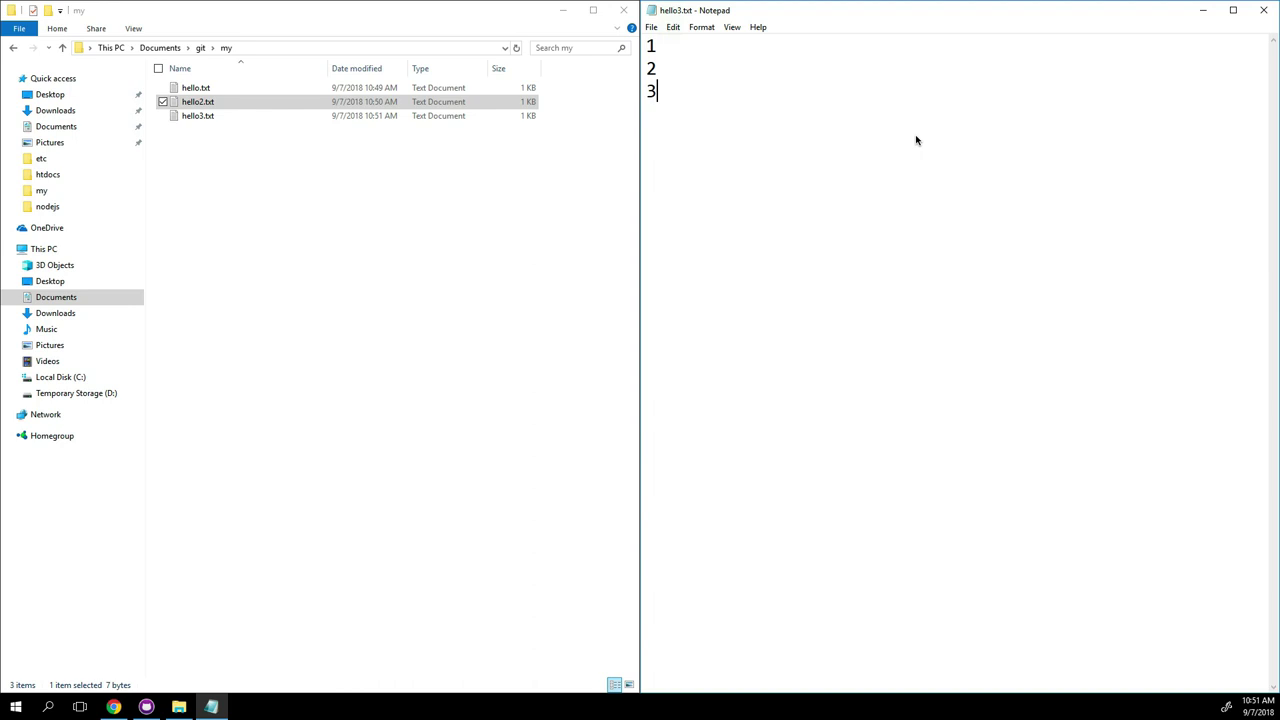
pyautogui.click(200, 116)
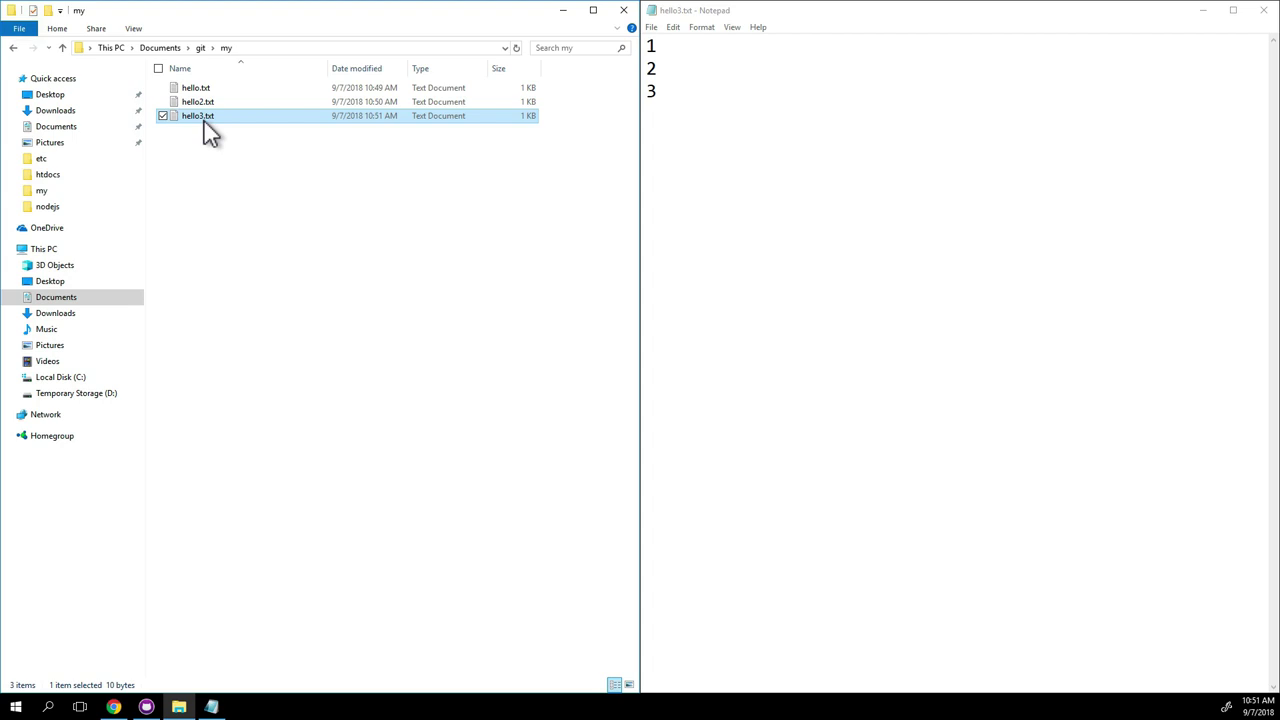
pyautogui.click(203, 120)
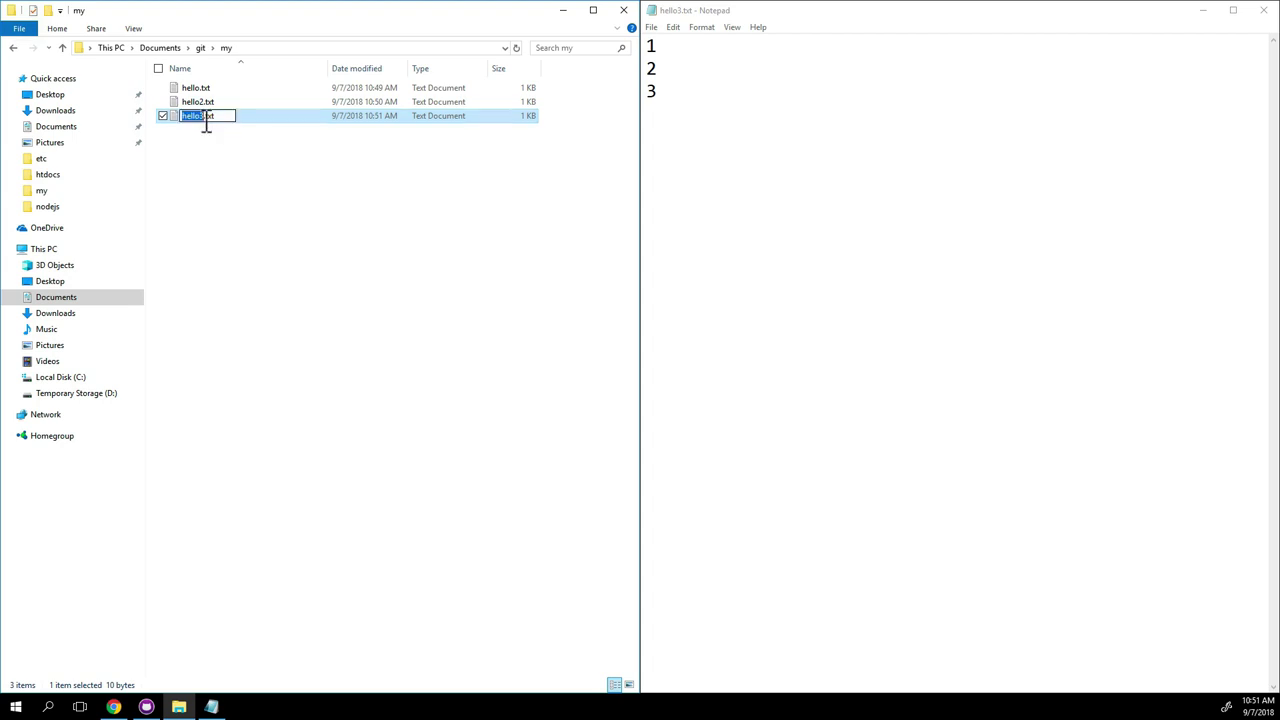
pyautogui.rightClick(205, 124)
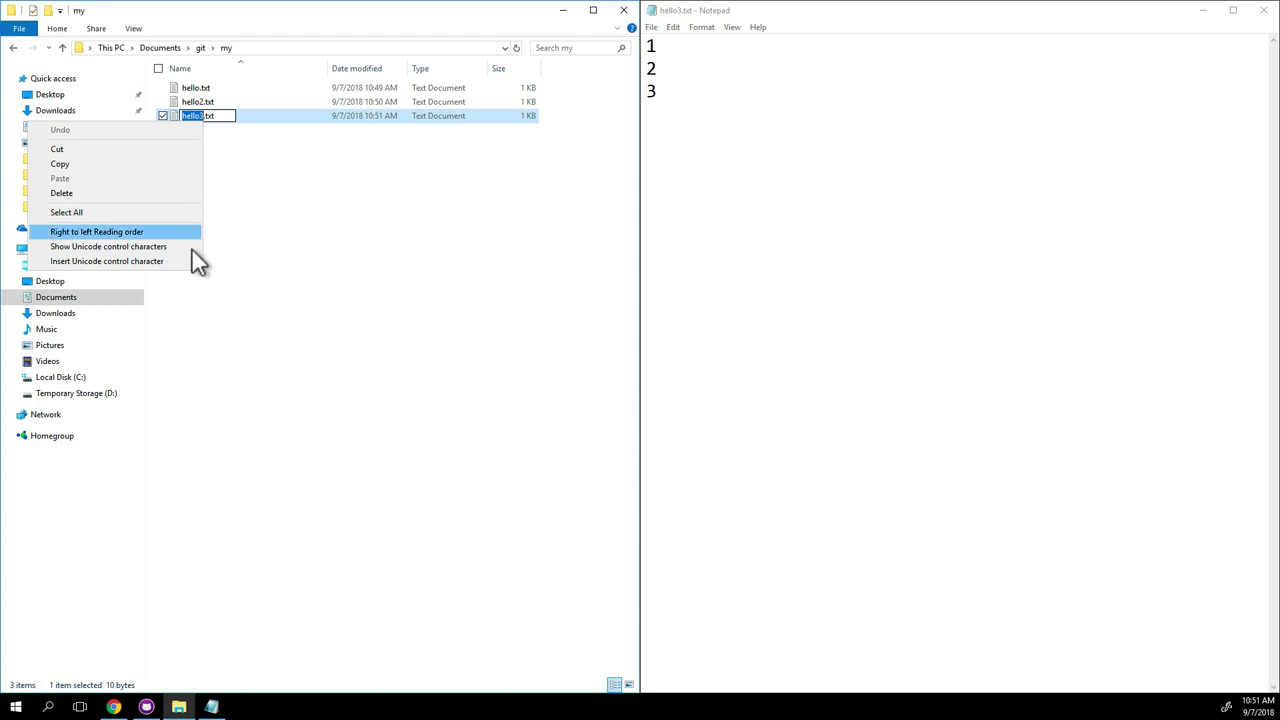
pyautogui.click(223, 98)
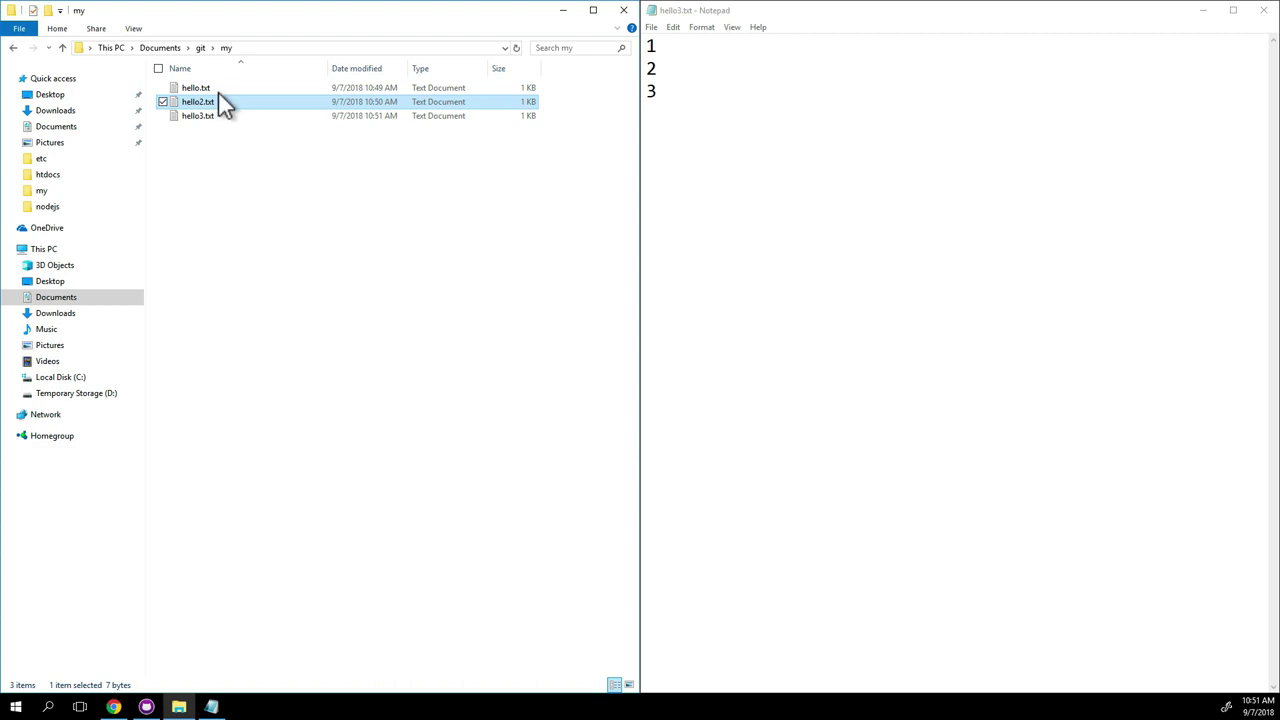
pyautogui.click(212, 90)
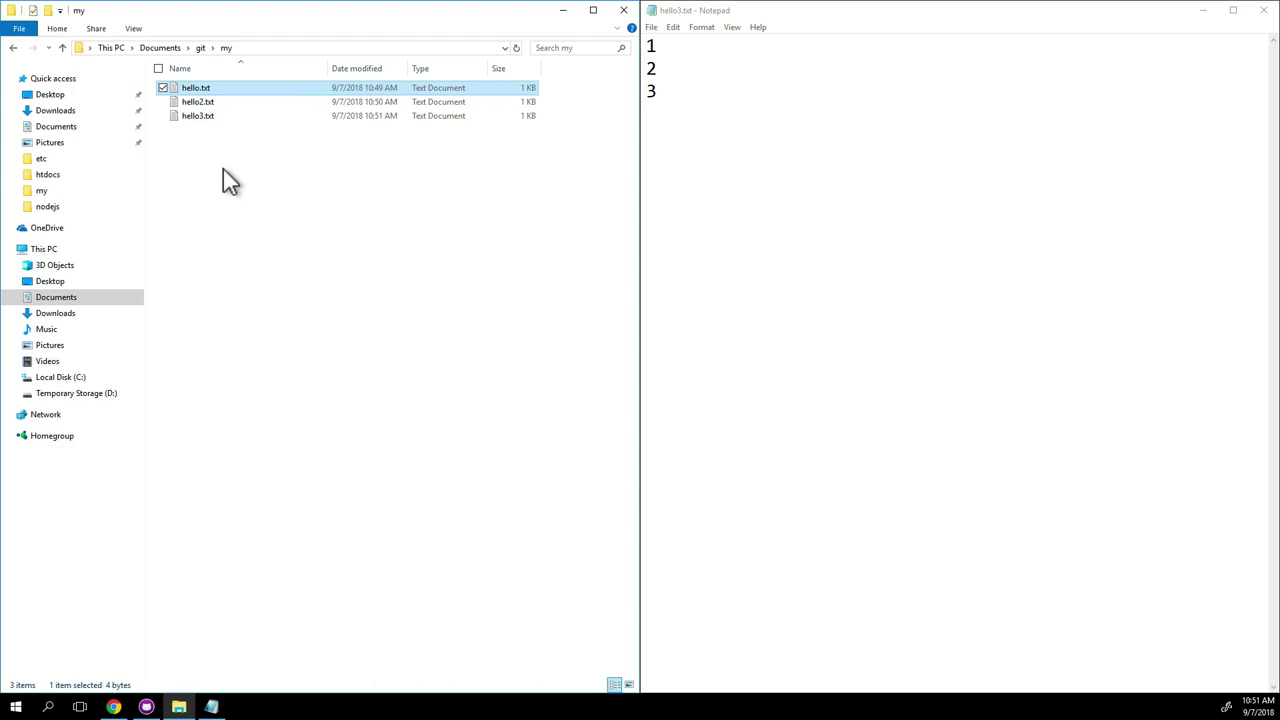
pyautogui.click(230, 102)
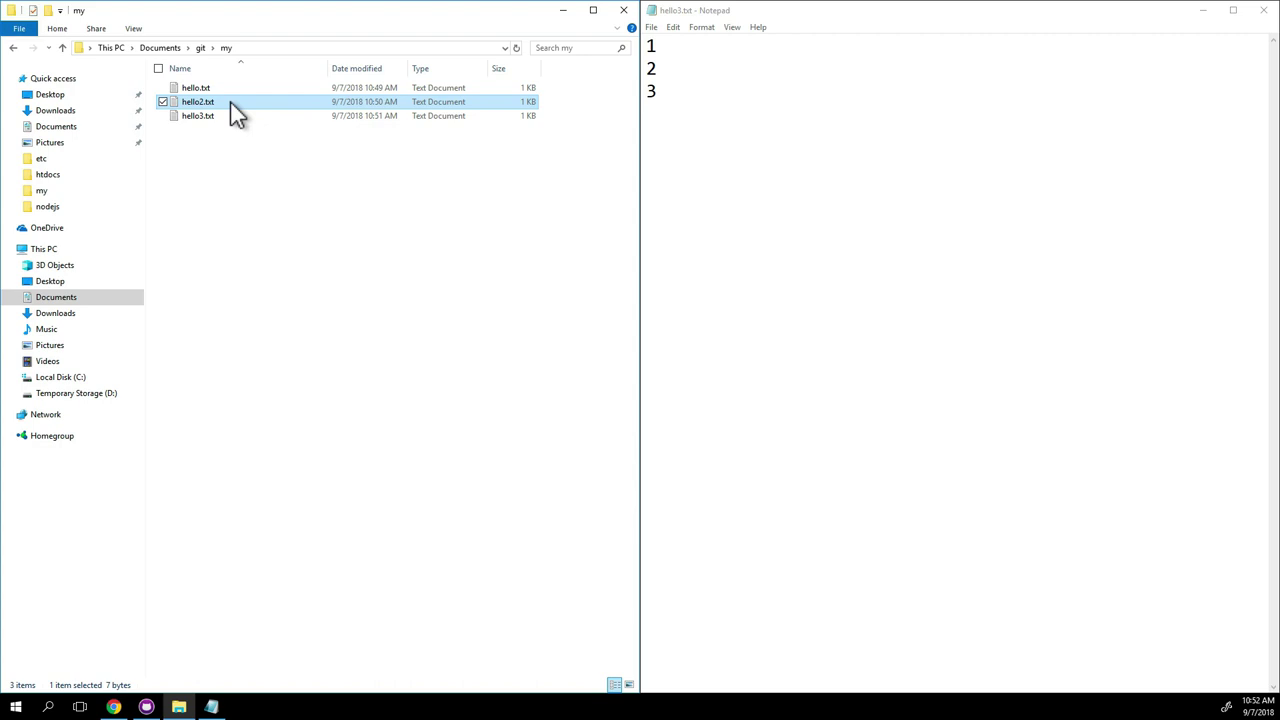
pyautogui.click(231, 114)
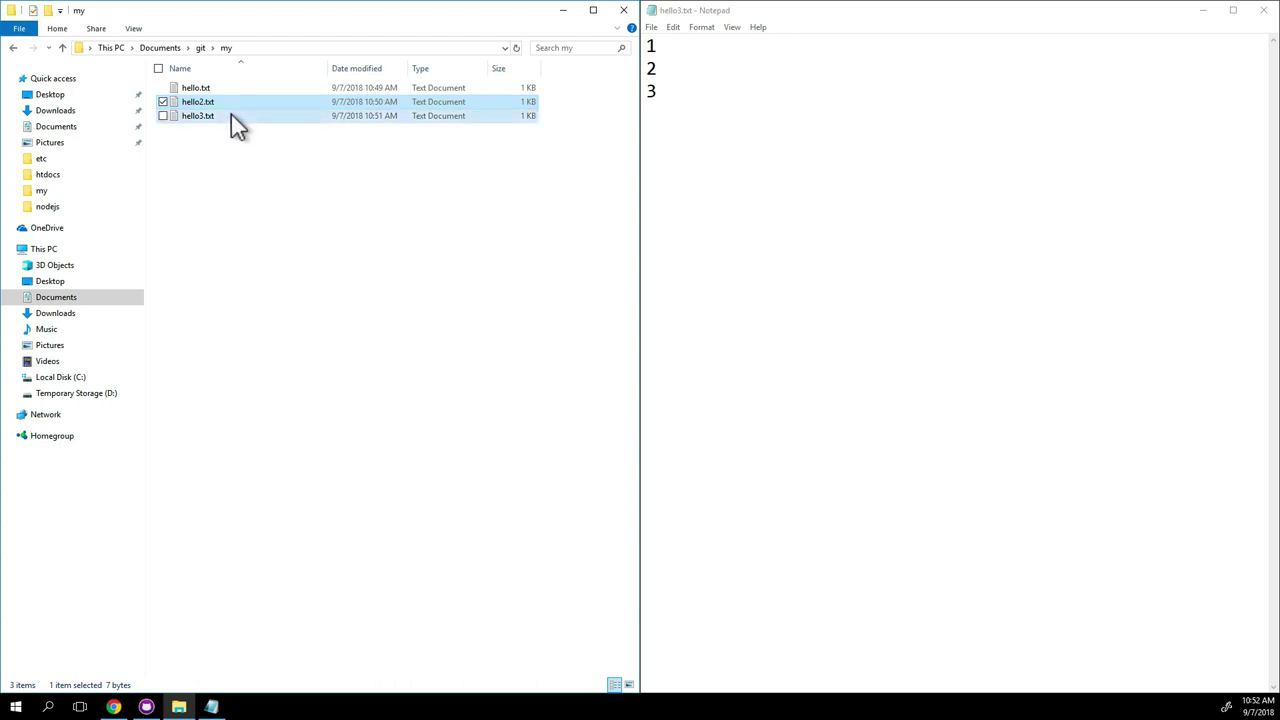
pyautogui.click(308, 242)
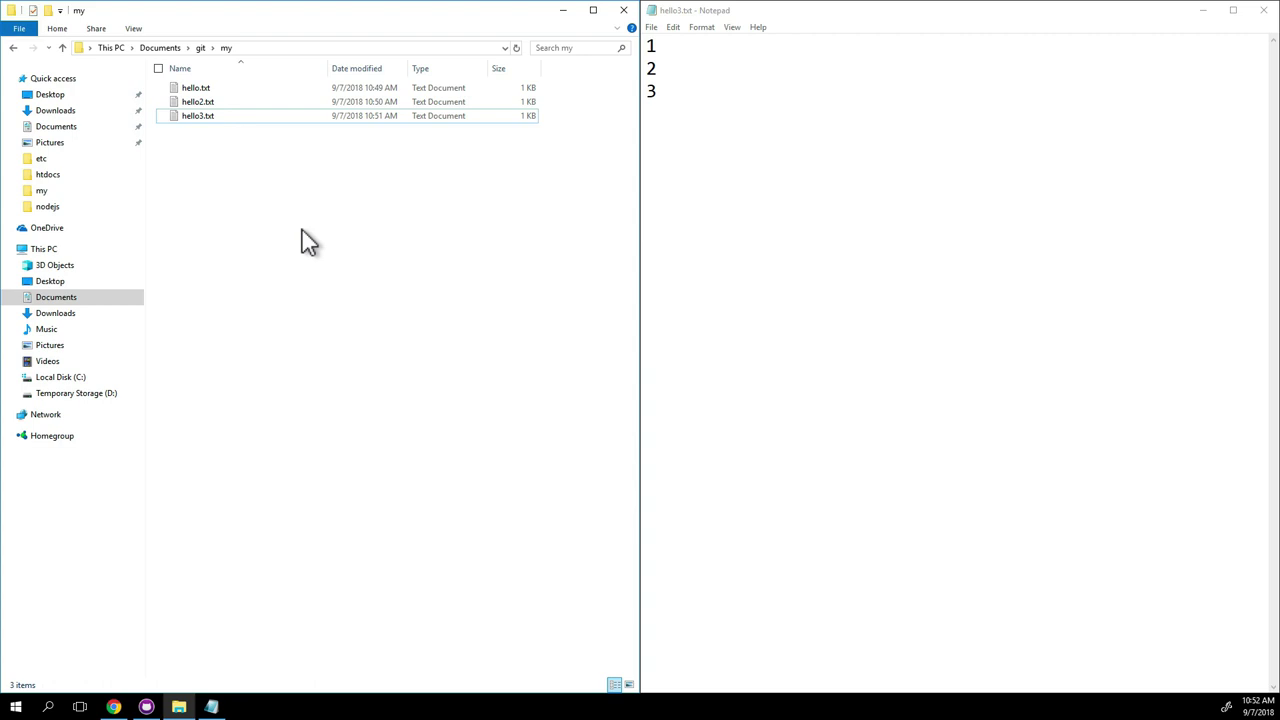